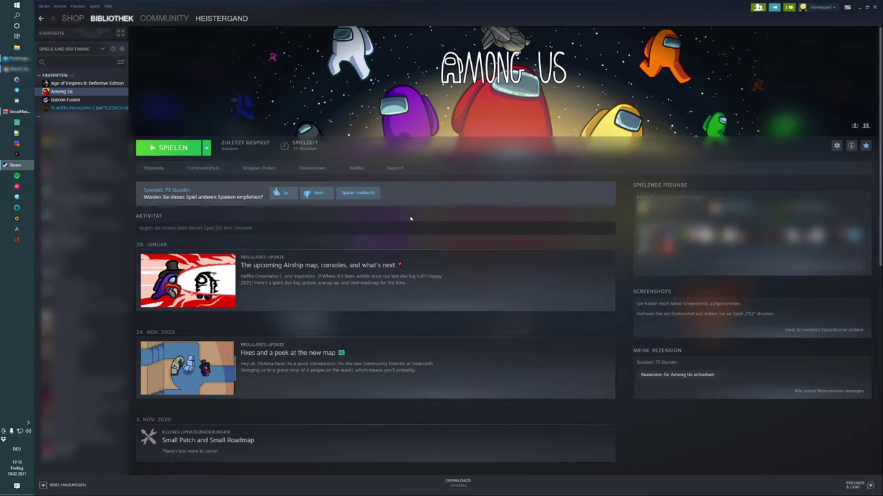
In the browser, download Sheriff Mod v1.1 from the Woodi-dev/Among-Us-Sheriff-Mod GitHub page and open the downloaded zip
left_click(17, 69)
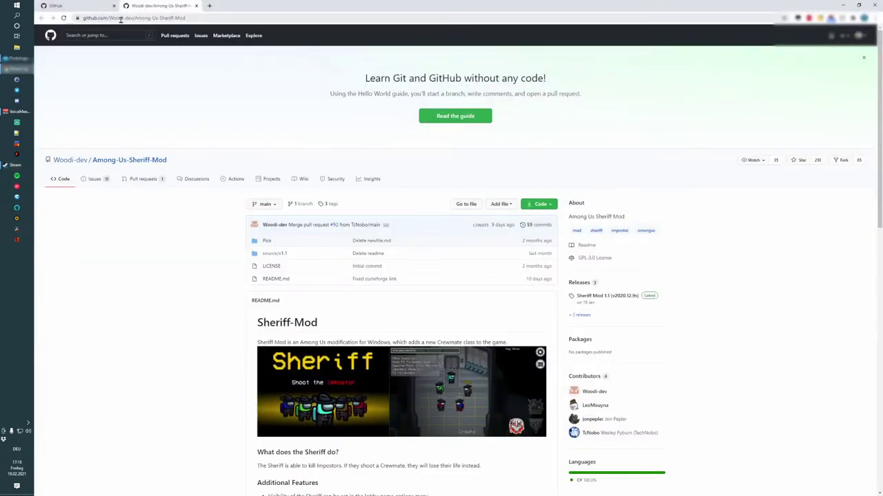
left_click(198, 18)
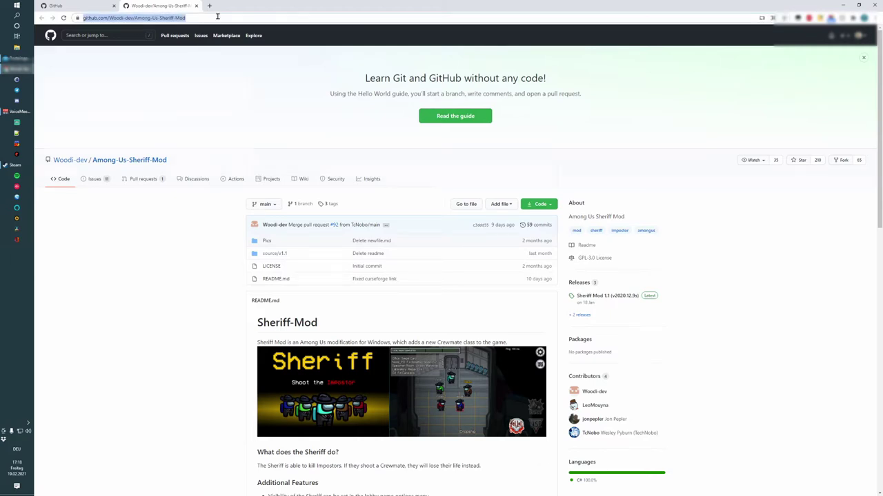
scroll(331, 190, "down", 10)
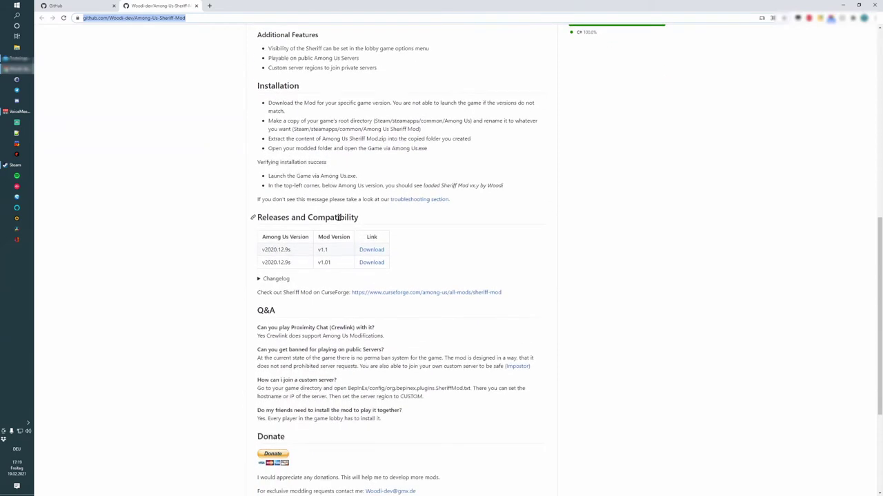
left_click(370, 250)
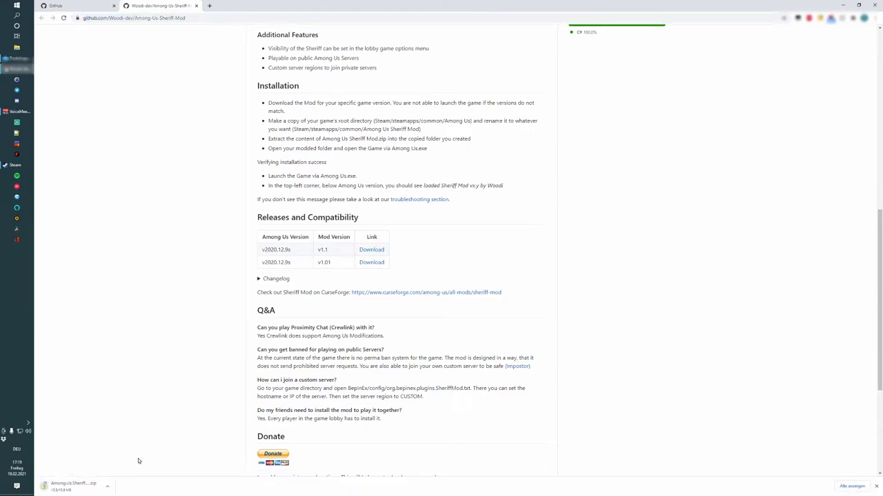
left_click(108, 487)
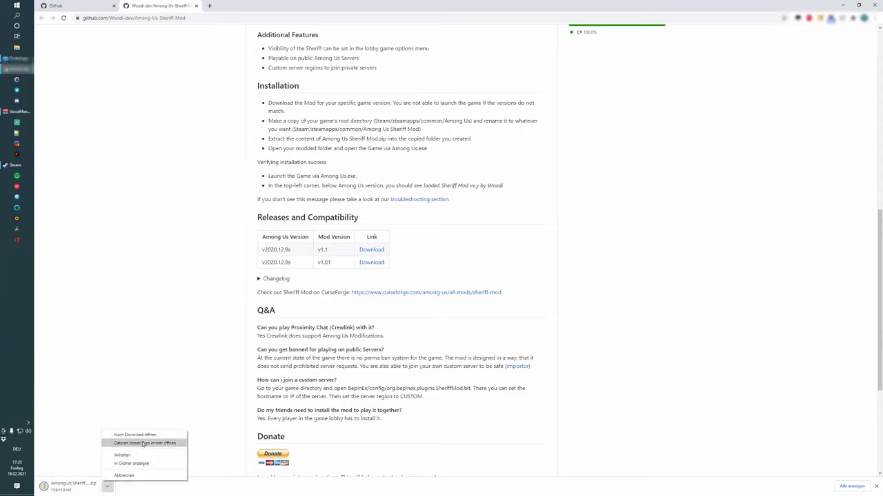
left_click(79, 488)
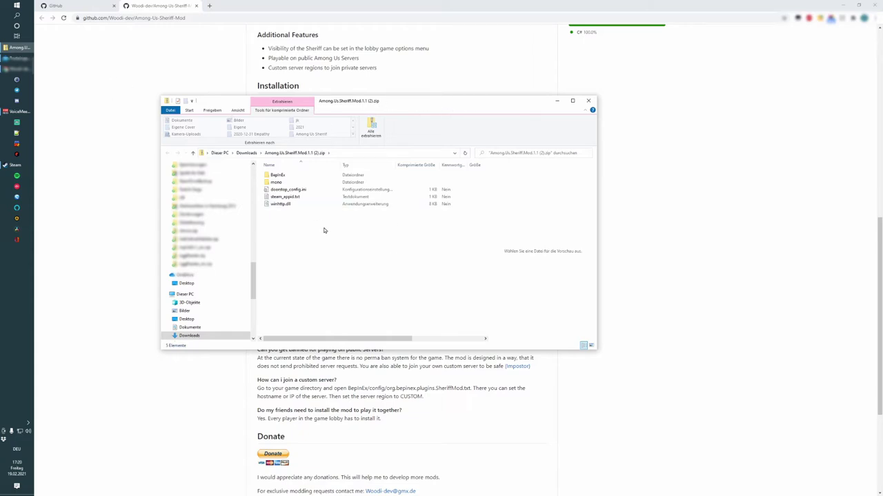
Switch to Steam and open the local installation folder of Among Us from the game's properties
left_click(16, 166)
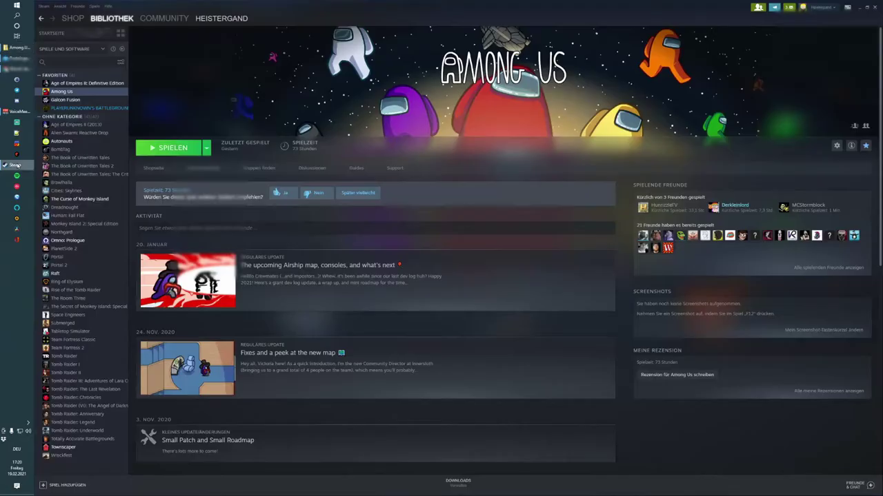
right_click(78, 94)
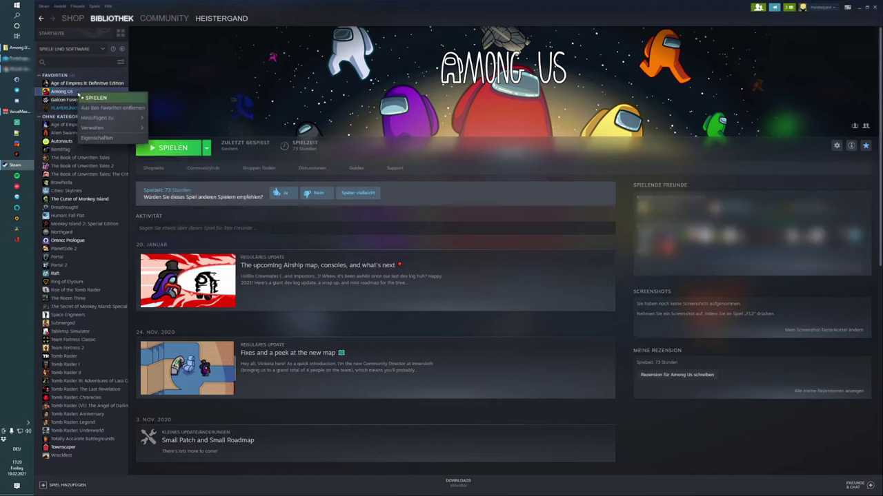
left_click(96, 138)
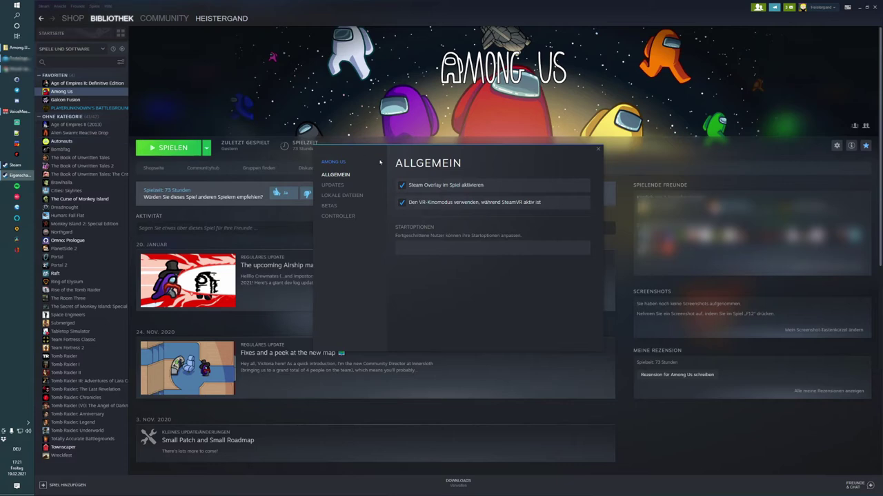
left_click(344, 197)
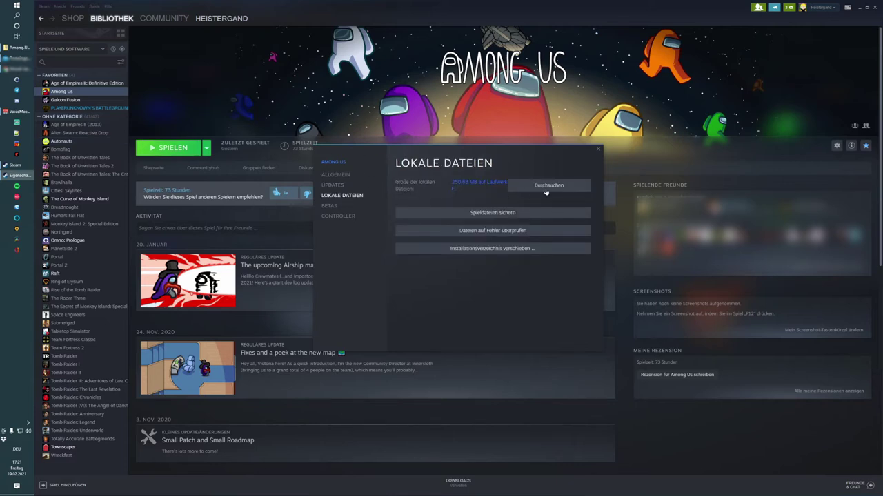
left_click(548, 190)
left_click(549, 190)
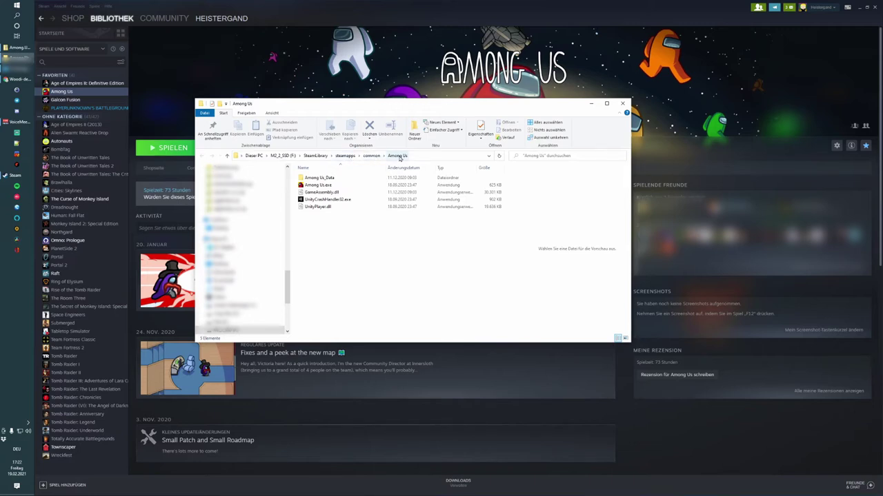
Go up to the common folder and make a copy of the Among Us folder there
left_click(371, 156)
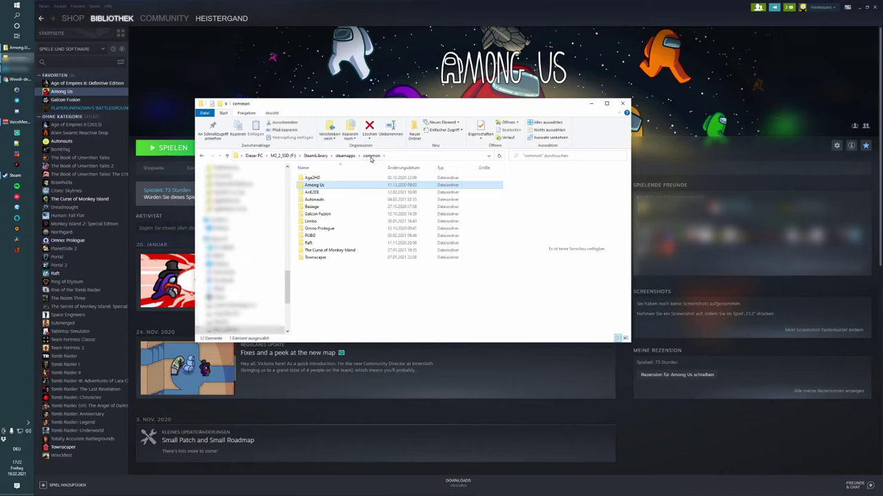
right_click(308, 187)
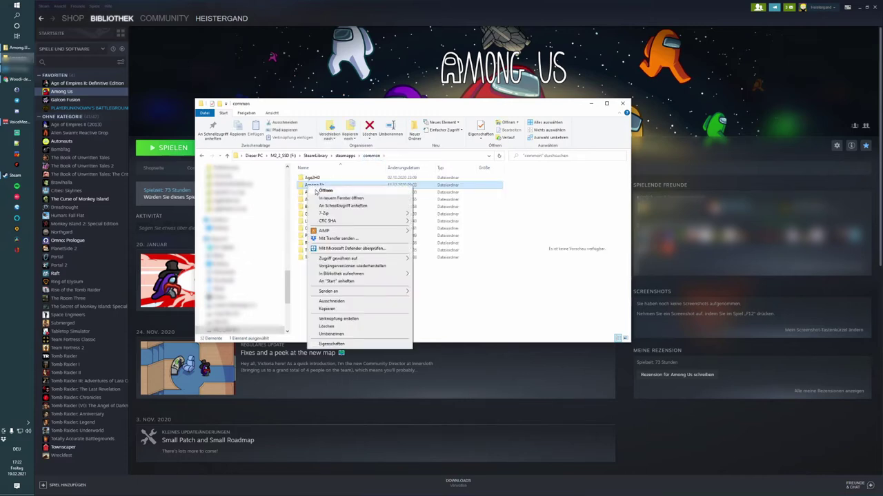
left_click(335, 314)
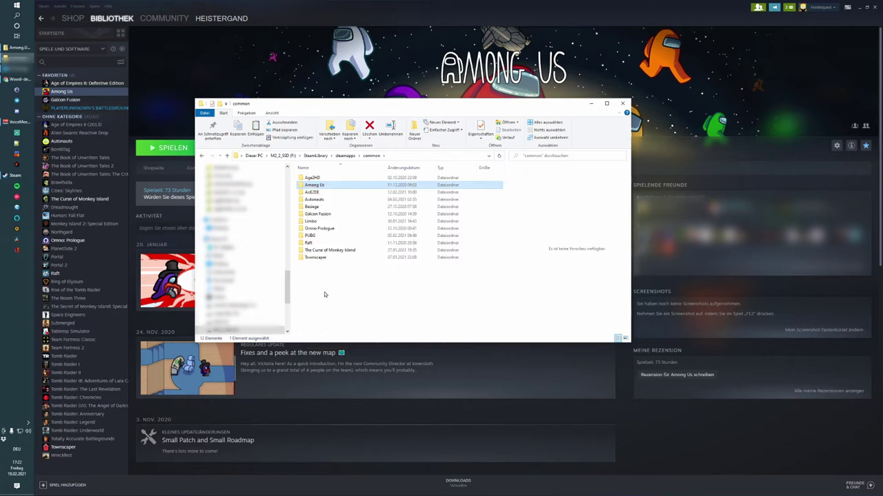
left_click(318, 278)
right_click(318, 279)
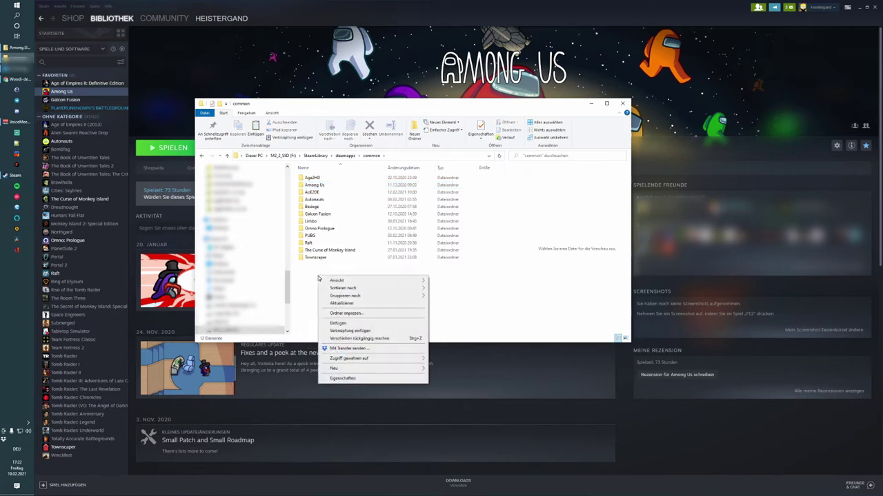
left_click(338, 324)
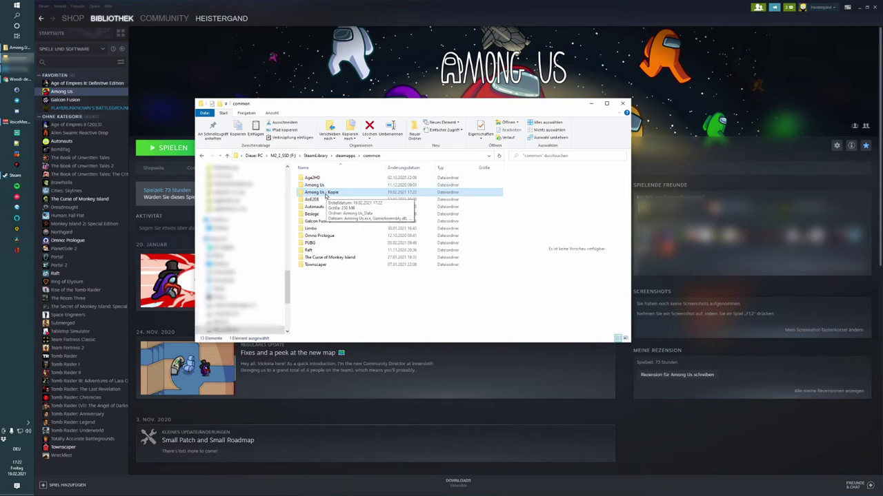
Rename the copied game folder to "Among Us Sheriff"
left_click(326, 193)
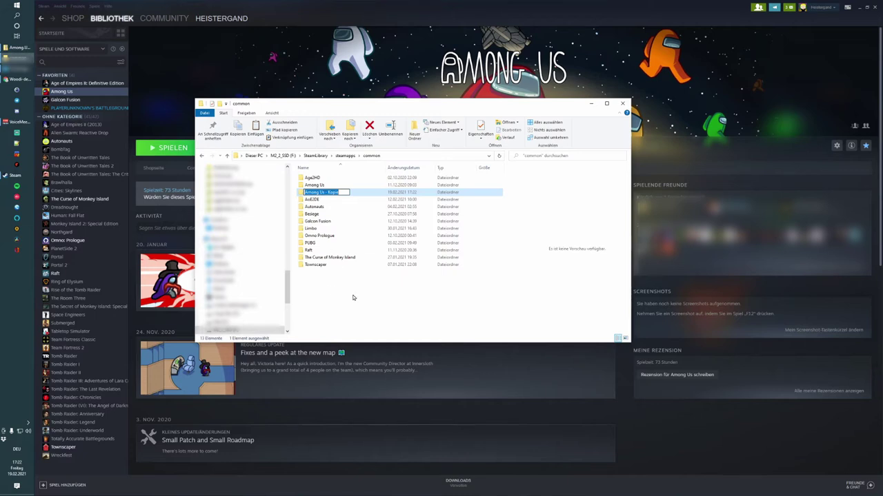
key("End")
key("BackSpace")
key("BackSpace")
key("BackSpace")
key("BackSpace")
key("BackSpace")
key("BackSpace")
key("BackSpace")
key("BackSpace")
type("Sheriff")
key("Return")
Open the Among Us Sheriff folder and copy the entire contents of the Sheriff Mod zip into it
double_click(331, 193)
left_click_drag(391, 108, 238, 63)
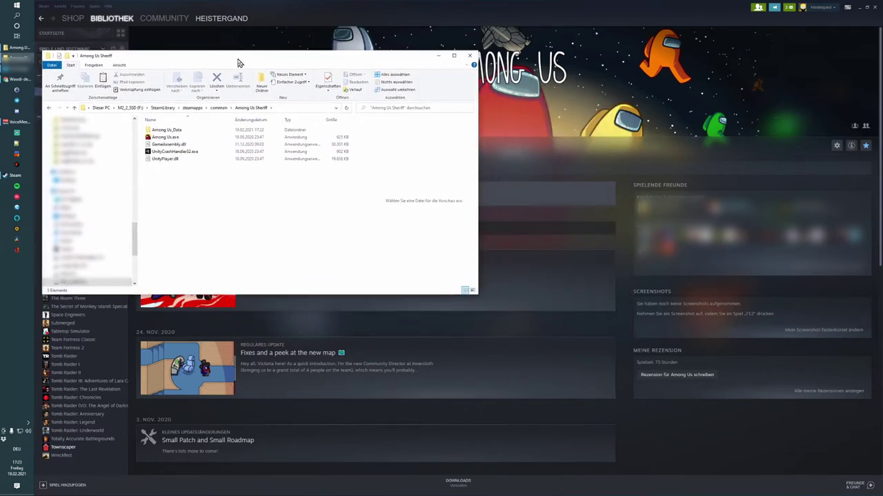
left_click(17, 58)
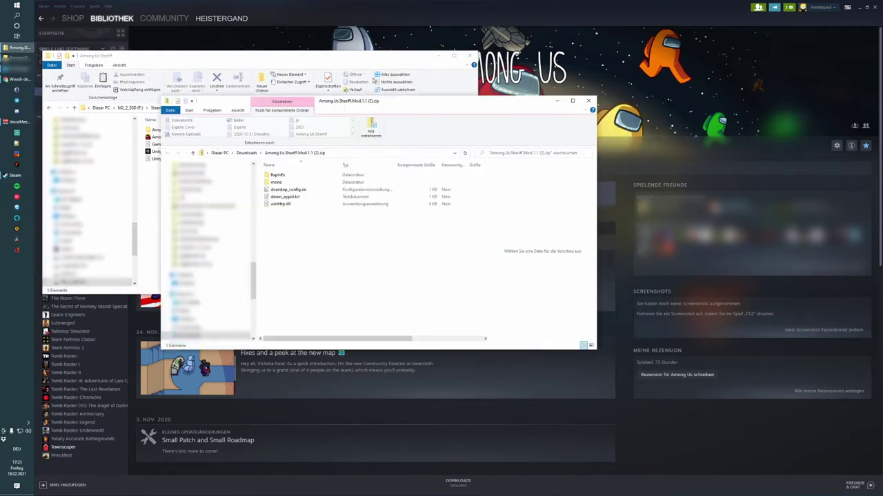
left_click_drag(397, 105, 624, 76)
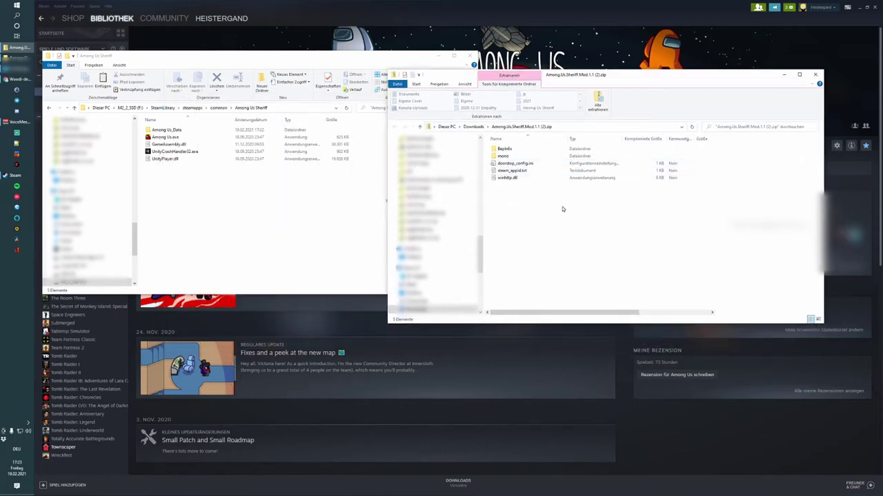
left_click_drag(576, 241, 182, 201)
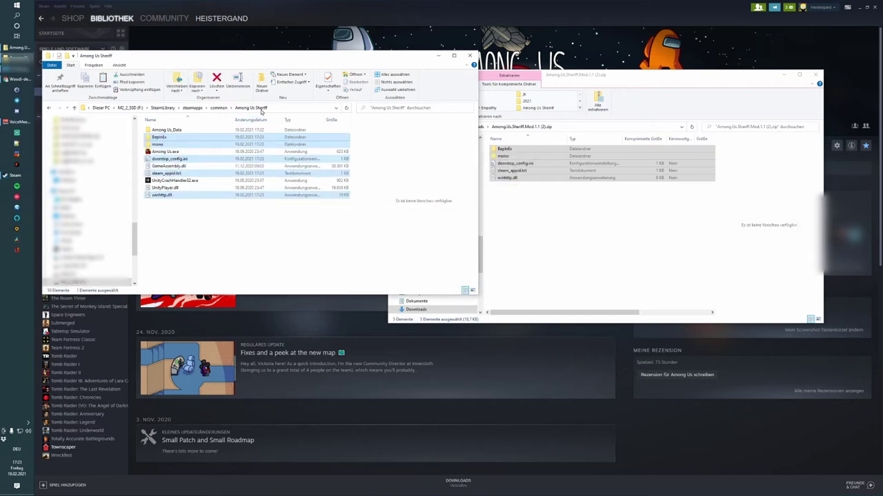
left_click(209, 239)
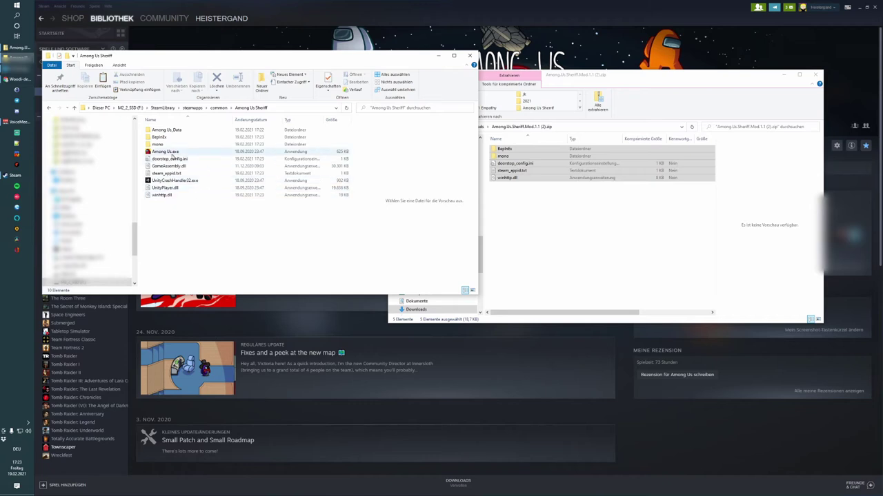
left_click(164, 152)
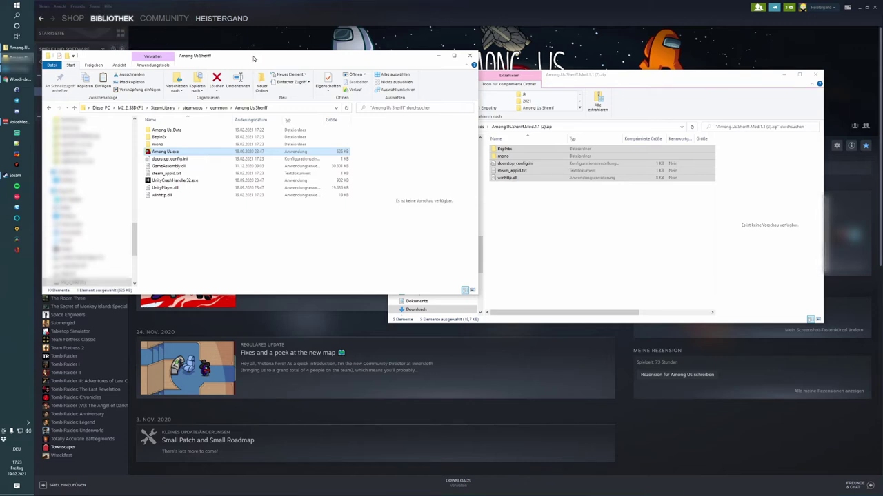
left_click_drag(253, 59, 288, 126)
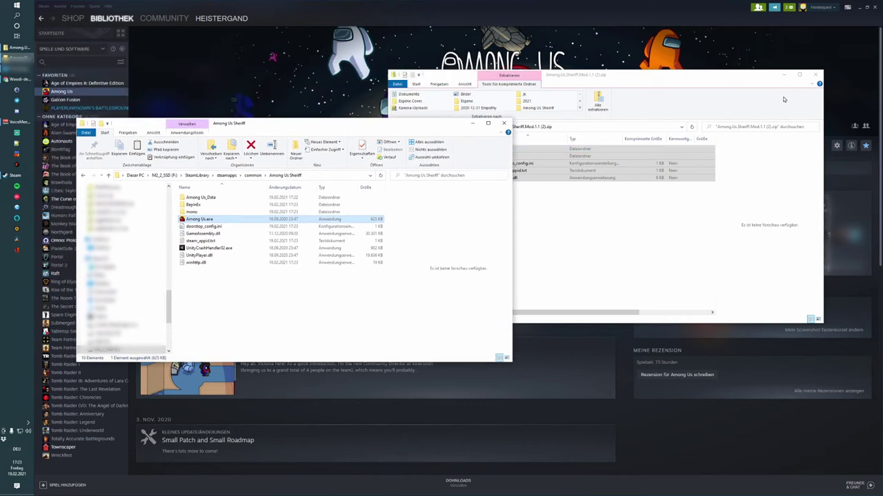
Start adding a non-Steam game in Steam and browse to the folder F:\SteamLibrary\steamapps\common\Among Us Sheriff, reusing its path from File Explorer
left_click(95, 6)
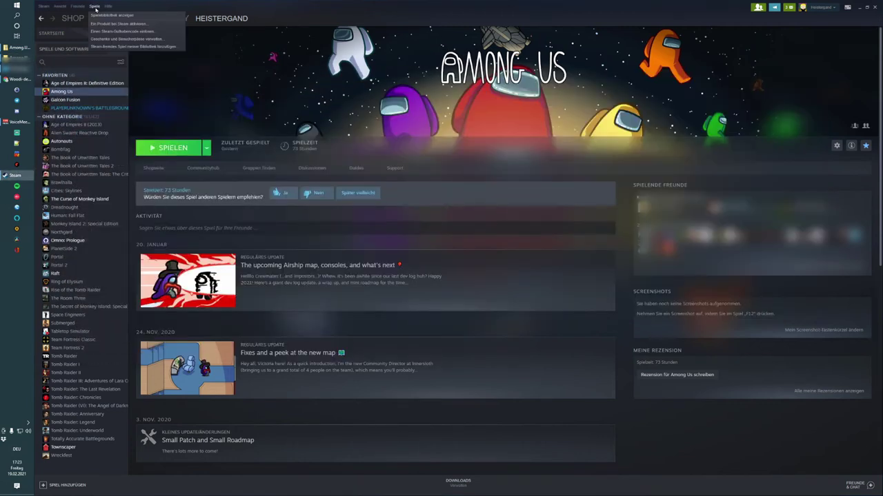
left_click(105, 47)
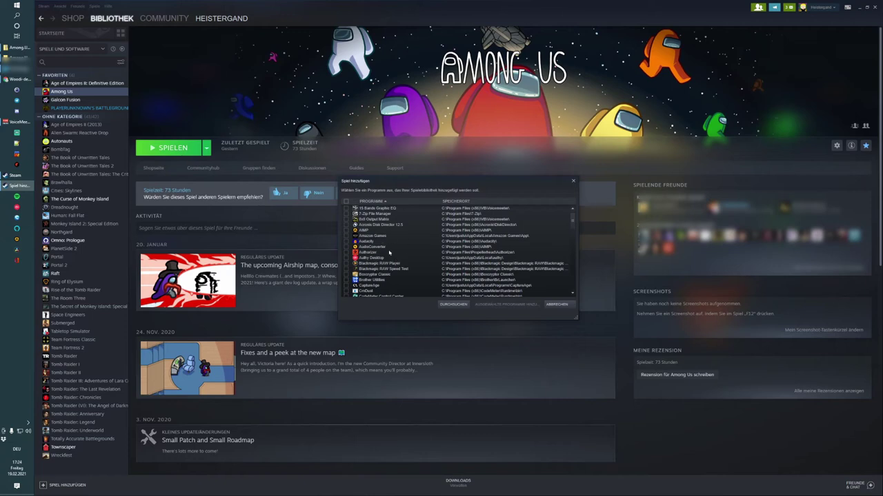
left_click(450, 305)
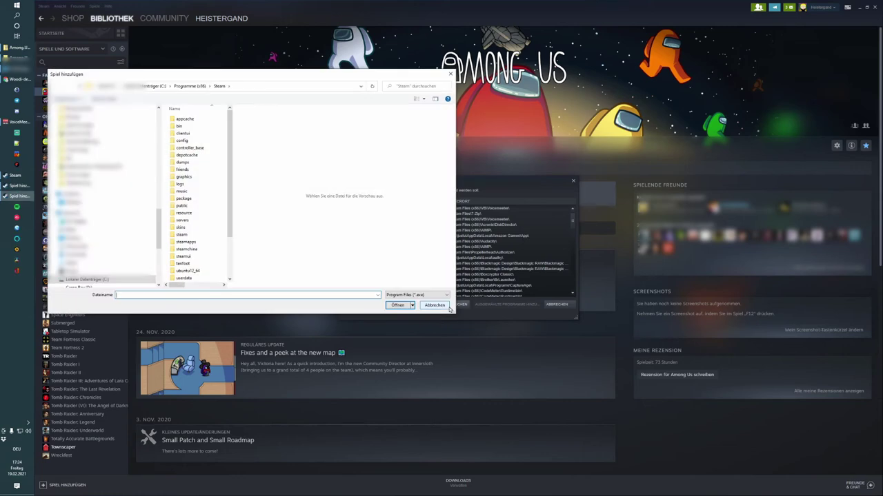
key("alt+Tab")
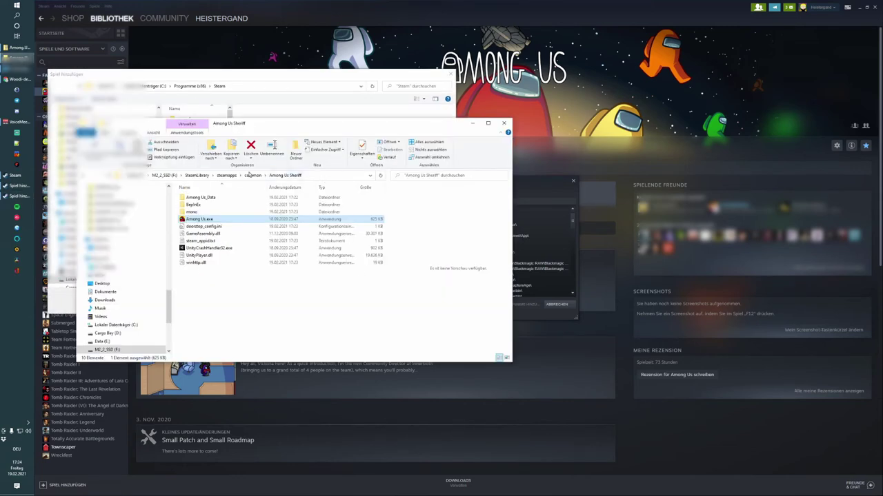
left_click(320, 175)
key("ctrl+c")
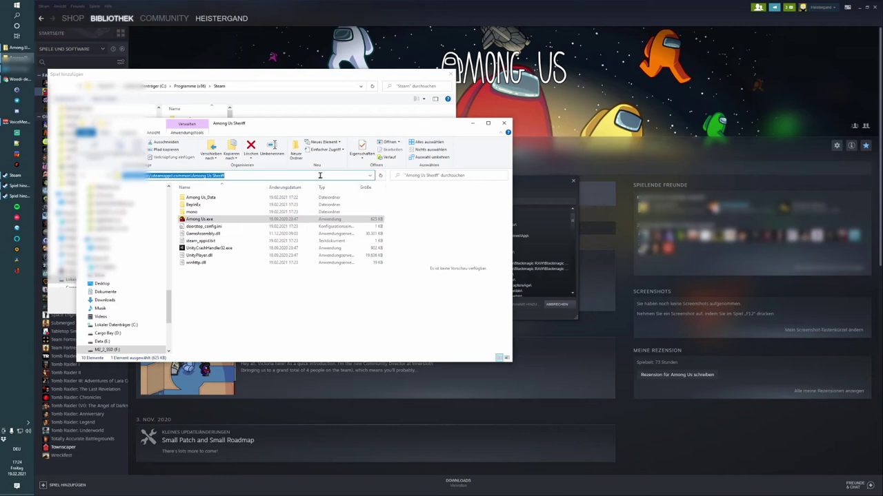
left_click(287, 83)
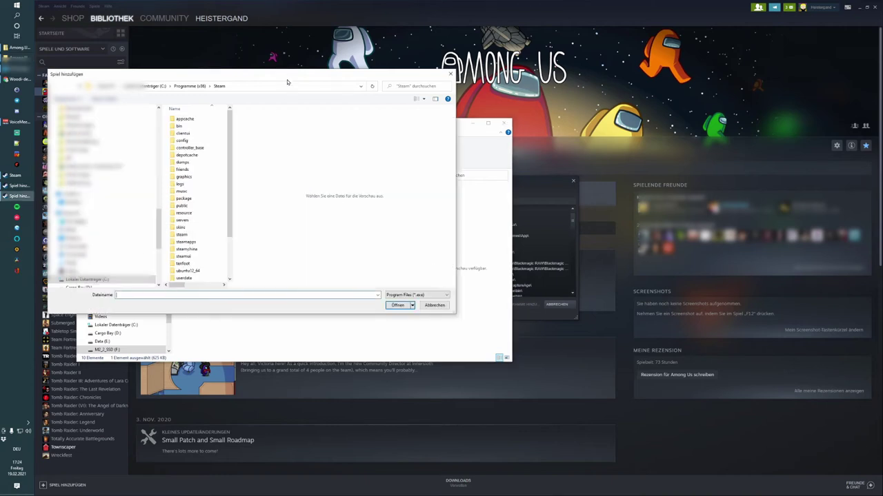
key("ctrl+v")
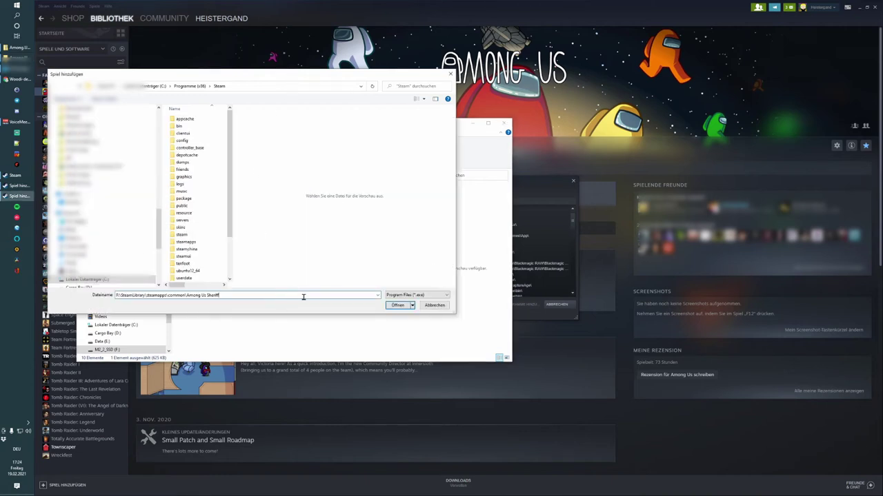
left_click(396, 305)
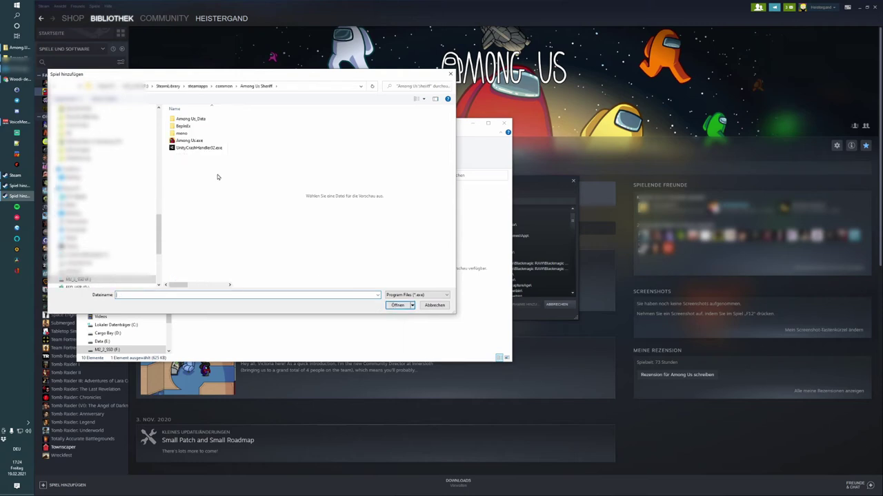
Choose Among Us.exe from the modded folder and add it to the Steam library
left_click(183, 142)
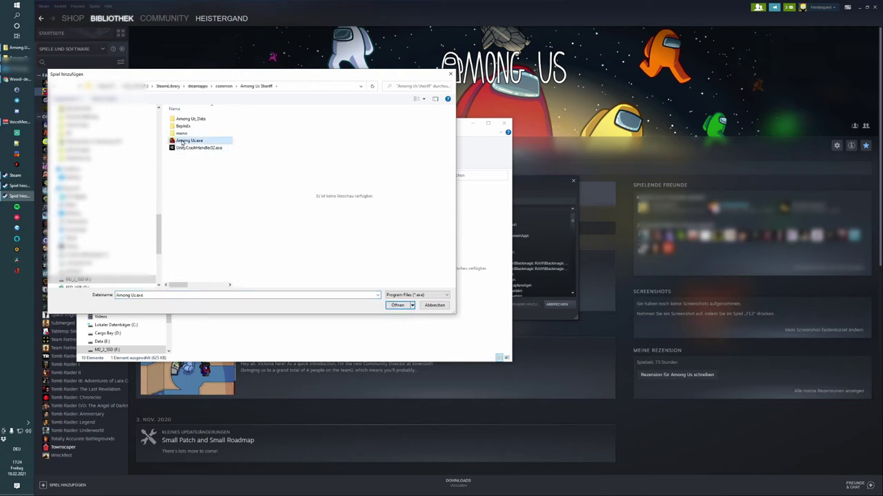
left_click(390, 304)
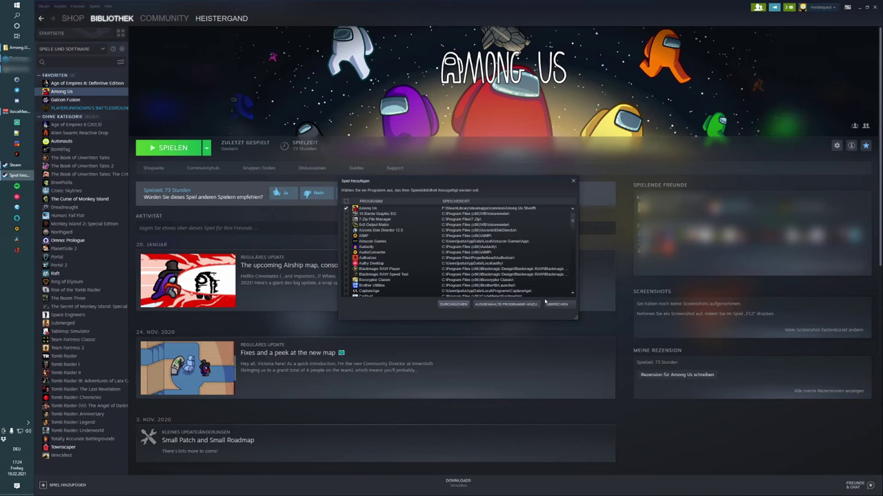
left_click(501, 305)
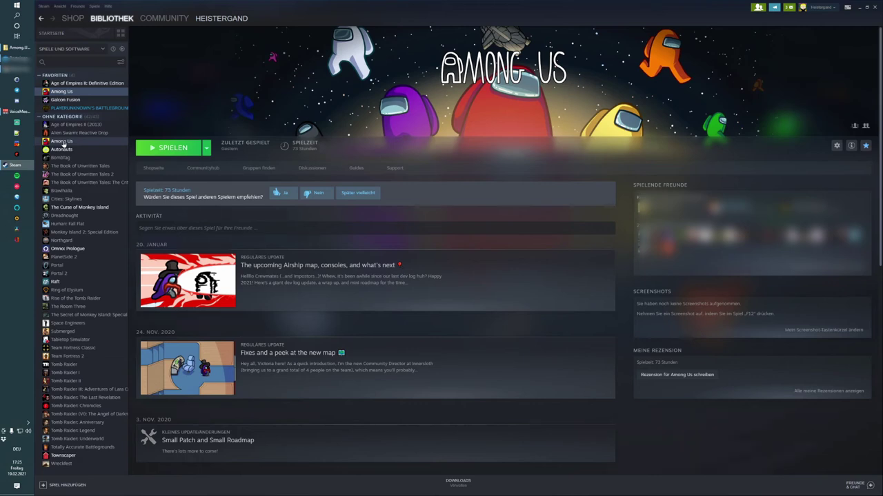
Add the non-Steam Among Us entry, listed among the uncategorised games, to the favorites
left_click(62, 142)
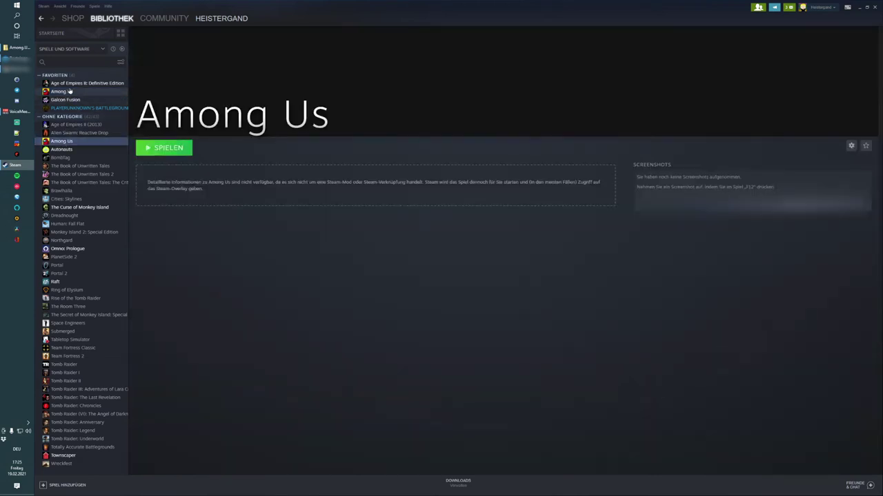
right_click(61, 143)
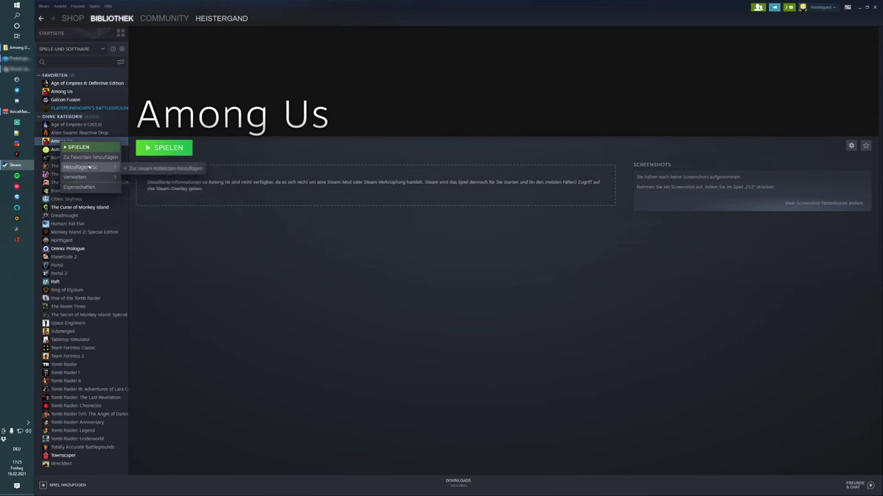
left_click(89, 159)
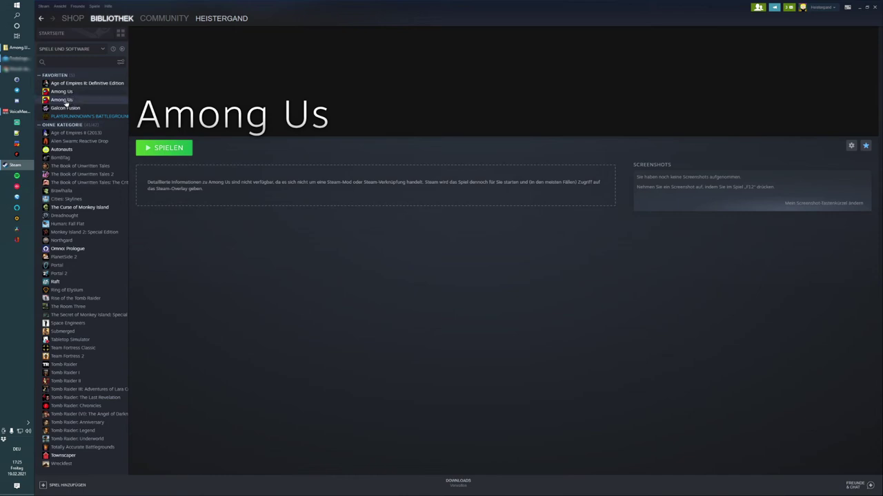
Rename the non-Steam Among Us shortcut to "Among Us Sheriff" in its properties
left_click(65, 100)
right_click(66, 101)
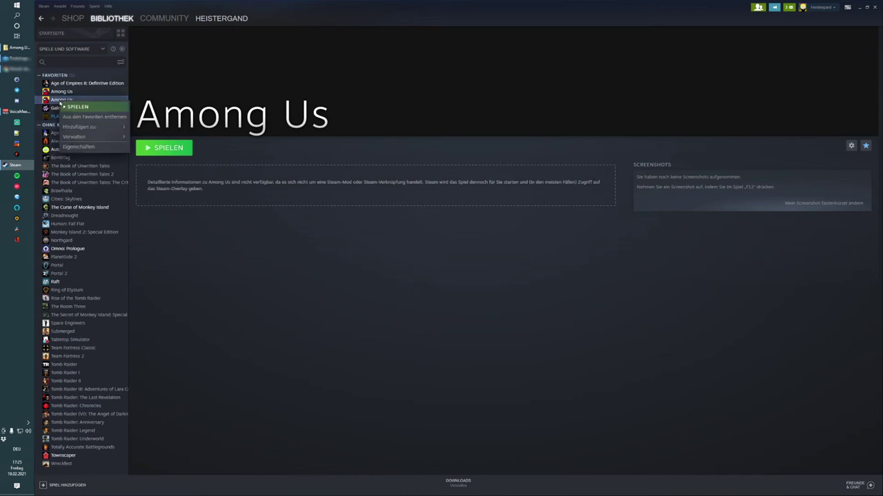
left_click(89, 149)
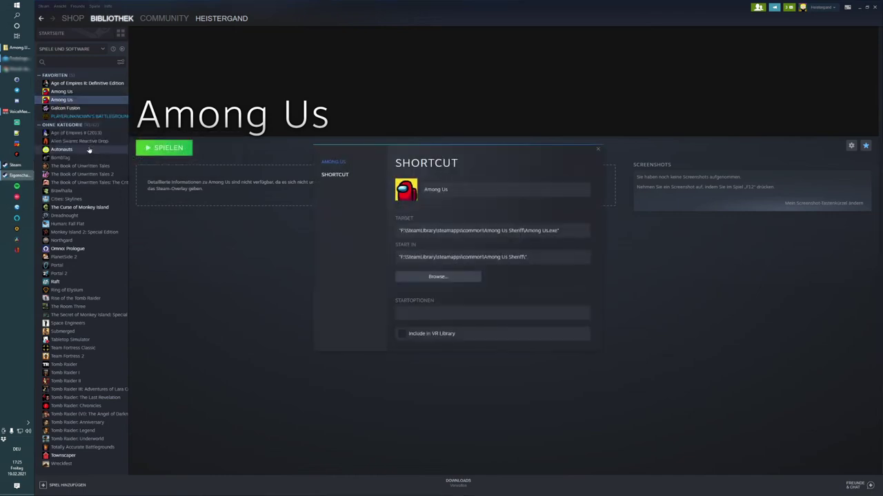
left_click(461, 189)
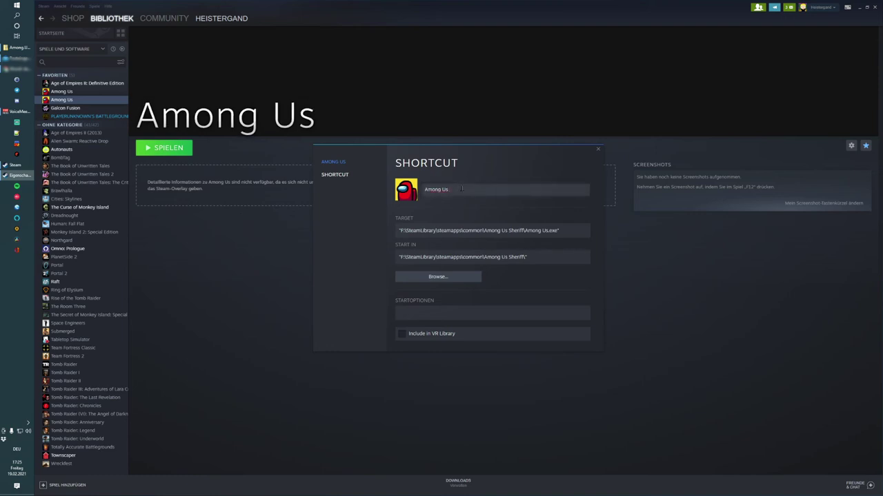
type("Sheriff")
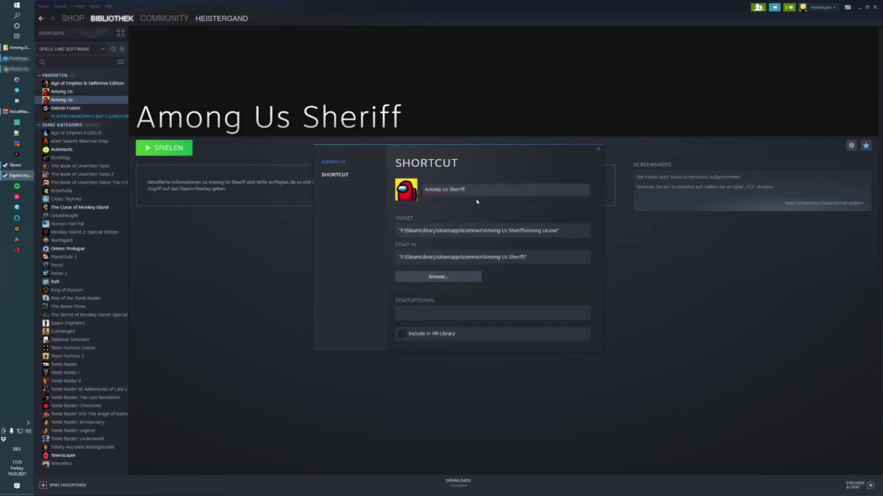
left_click(598, 148)
Compare the library pages of the original Among Us and the modded Among Us Sheriff entry in the favorites
left_click(74, 91)
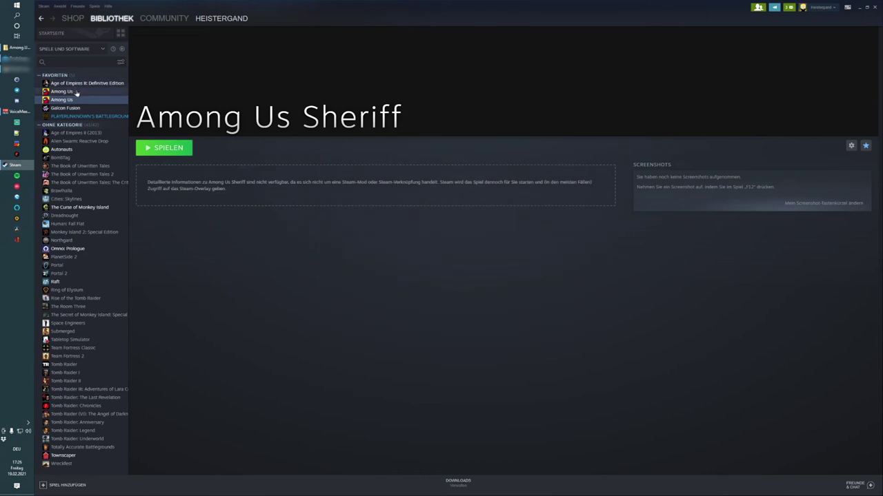
left_click(69, 100)
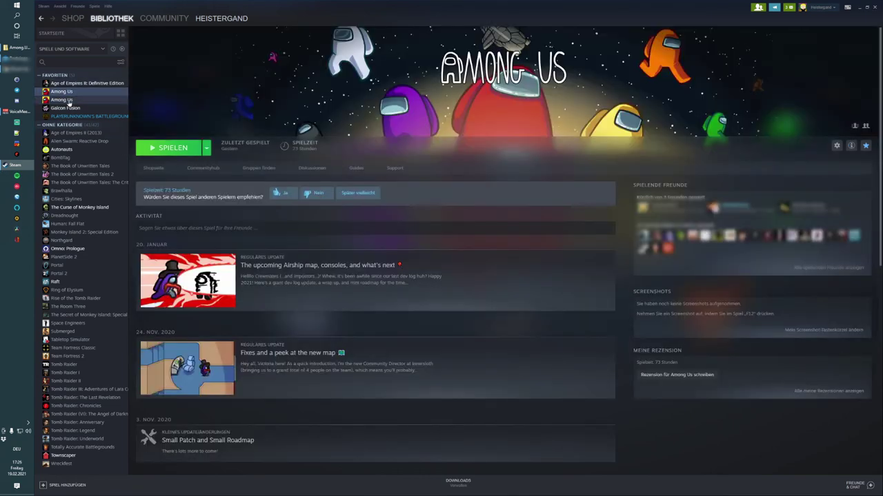
left_click(78, 93)
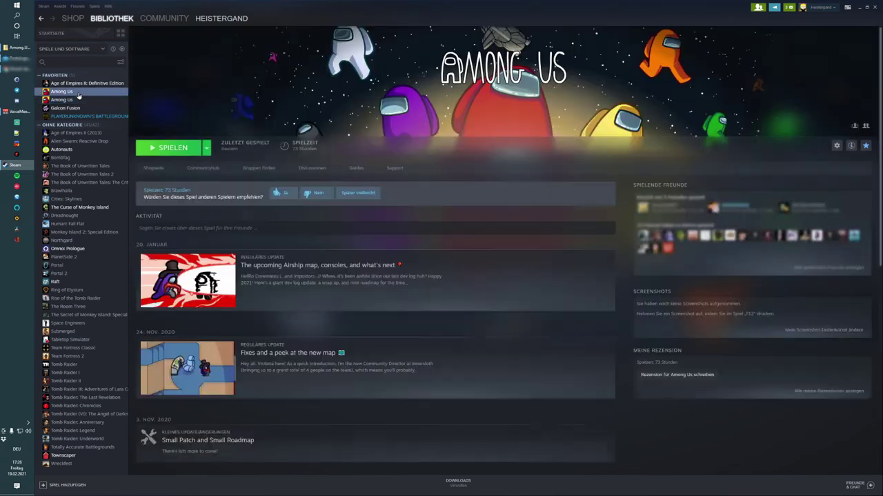
left_click(69, 101)
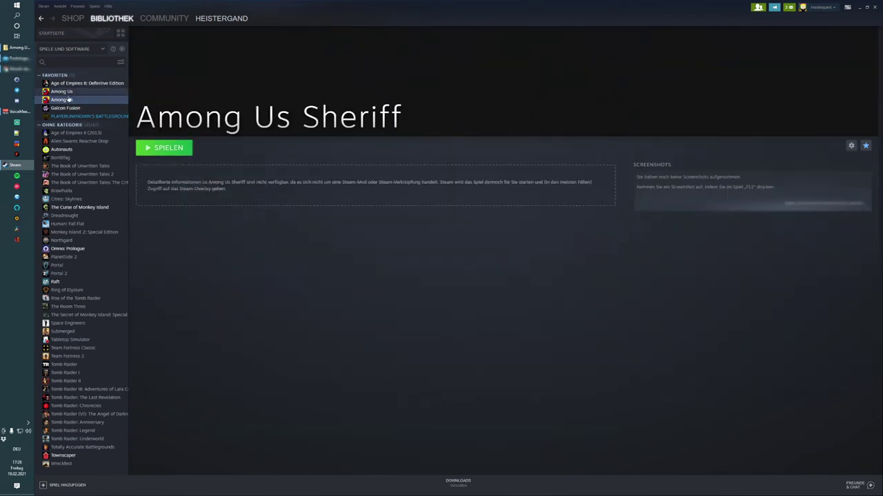
left_click(67, 92)
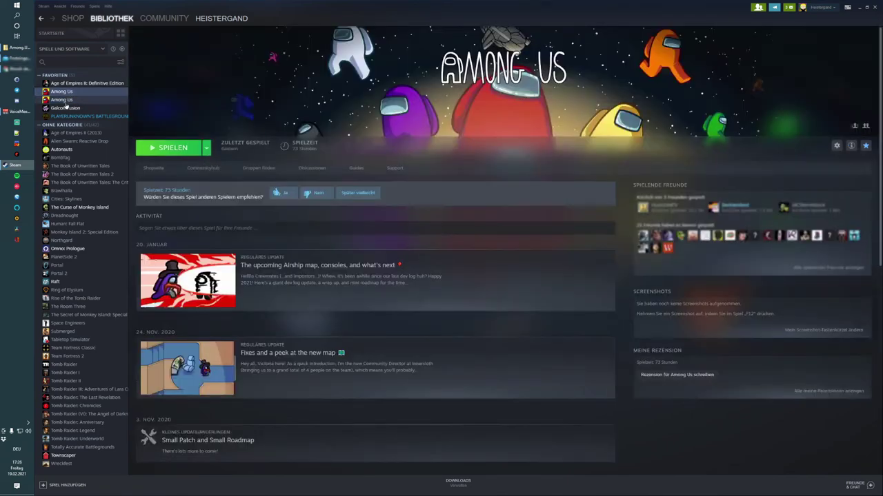
left_click(66, 101)
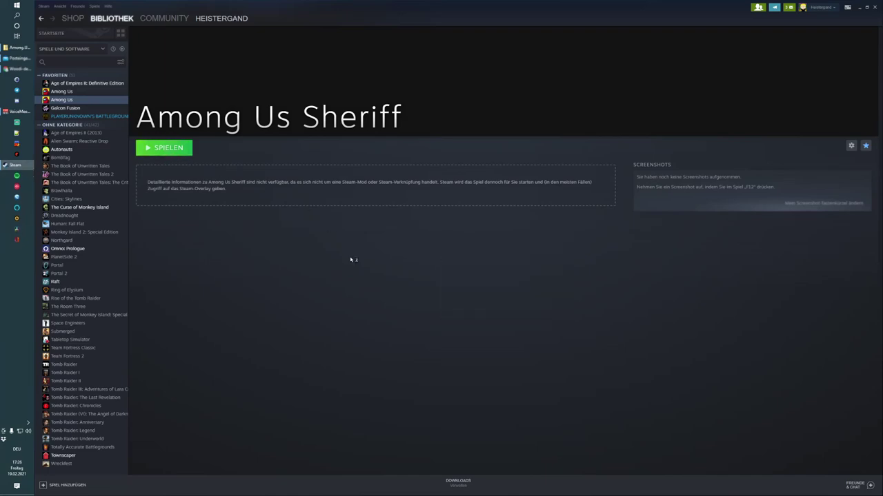